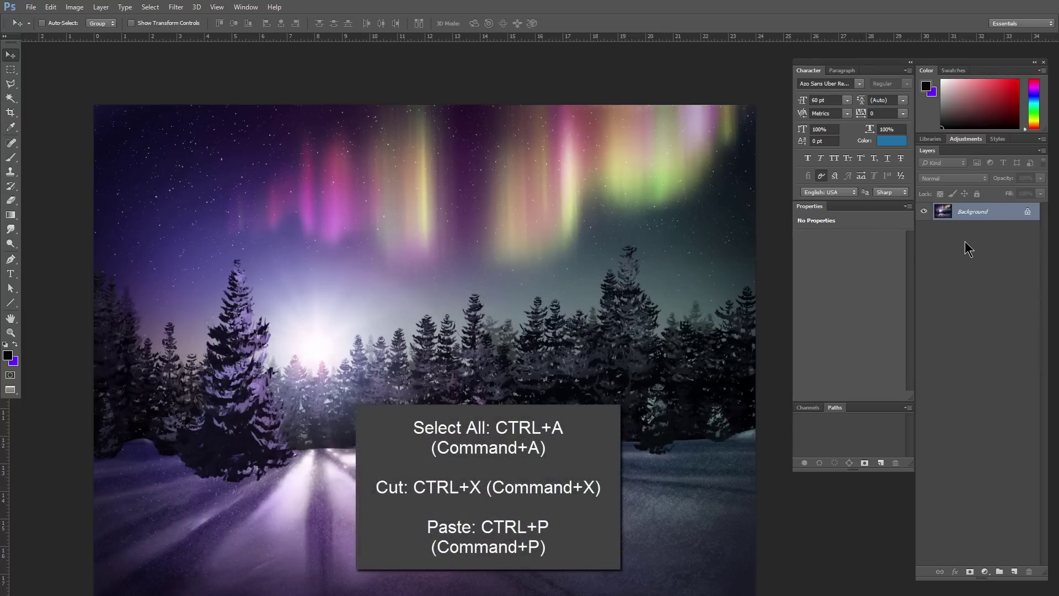
Cut the whole aurora image and paste it back as Layer 1
key(ctrl)
key(ctrl+a)
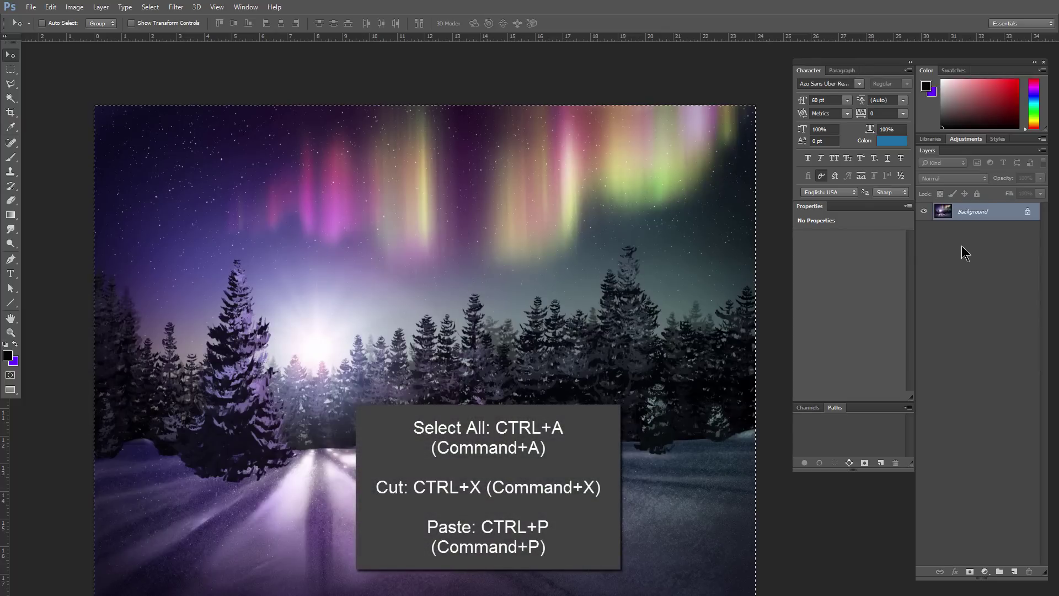
key(ctrl+x)
key(ctrl)
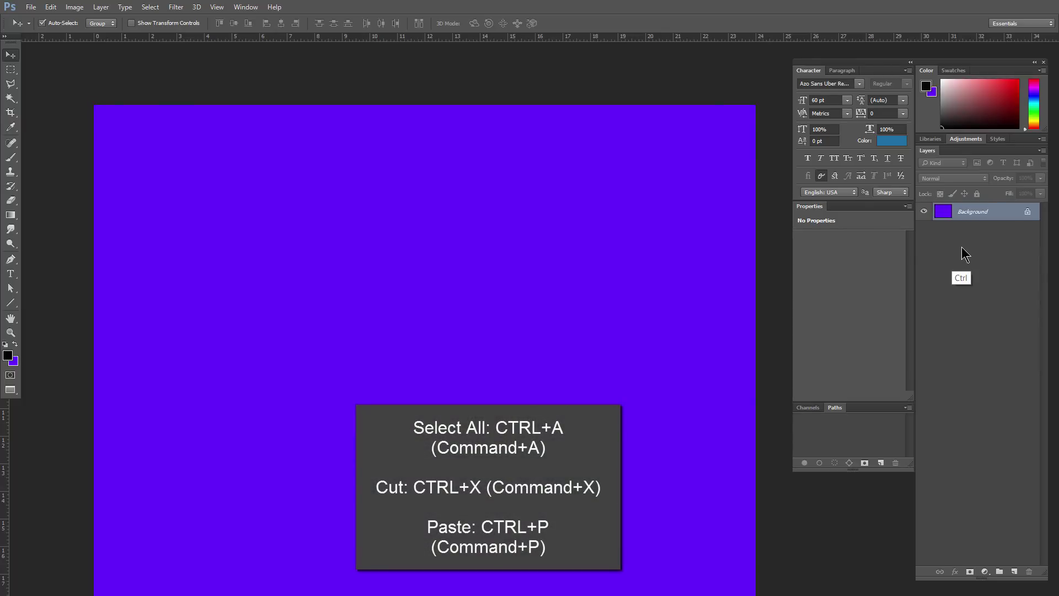
key(ctrl+v)
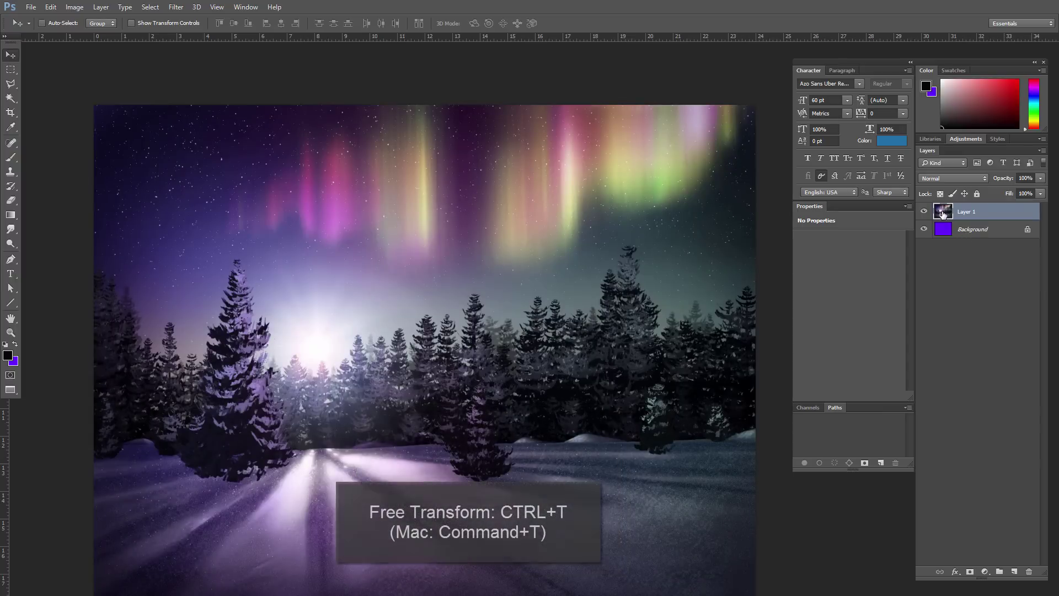
Scale Layer 1 proportionally around its centre to about 84%, leaving a purple border
key(ctrl+t)
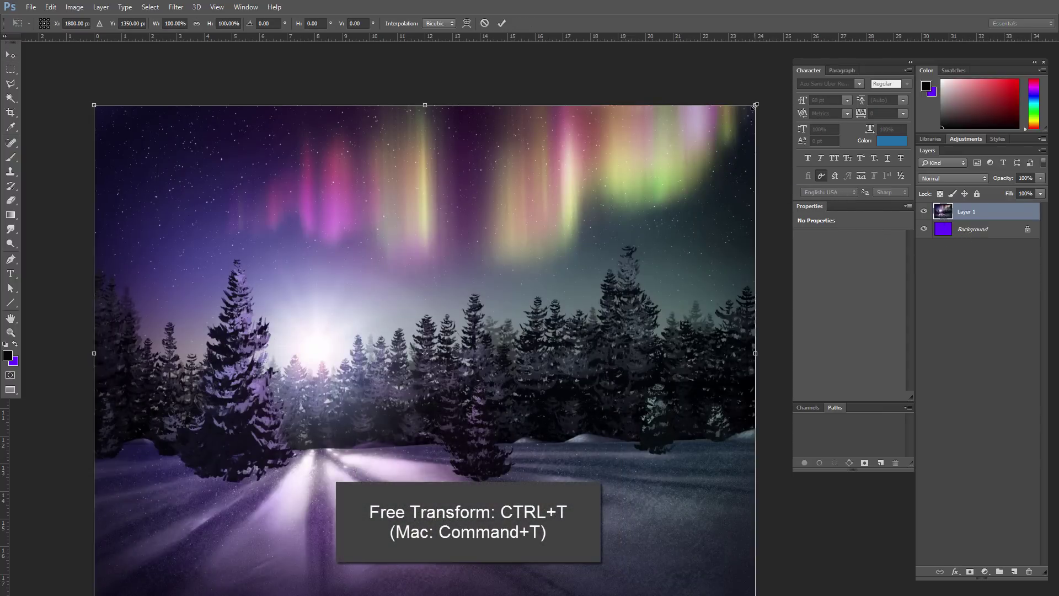
drag(754, 105, 718, 163)
click(501, 23)
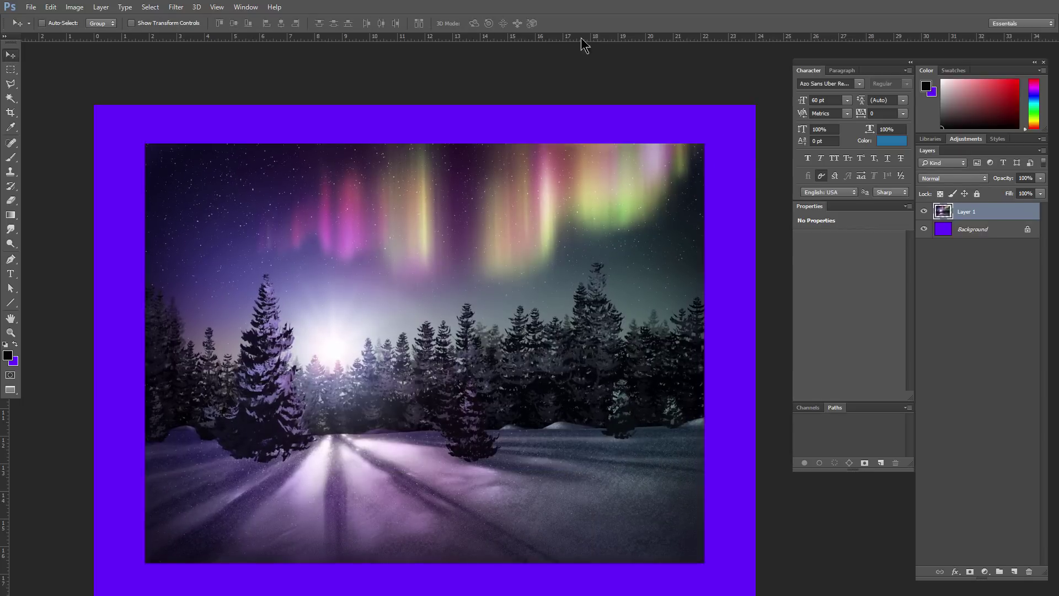
Fill the Background layer with white
click(967, 230)
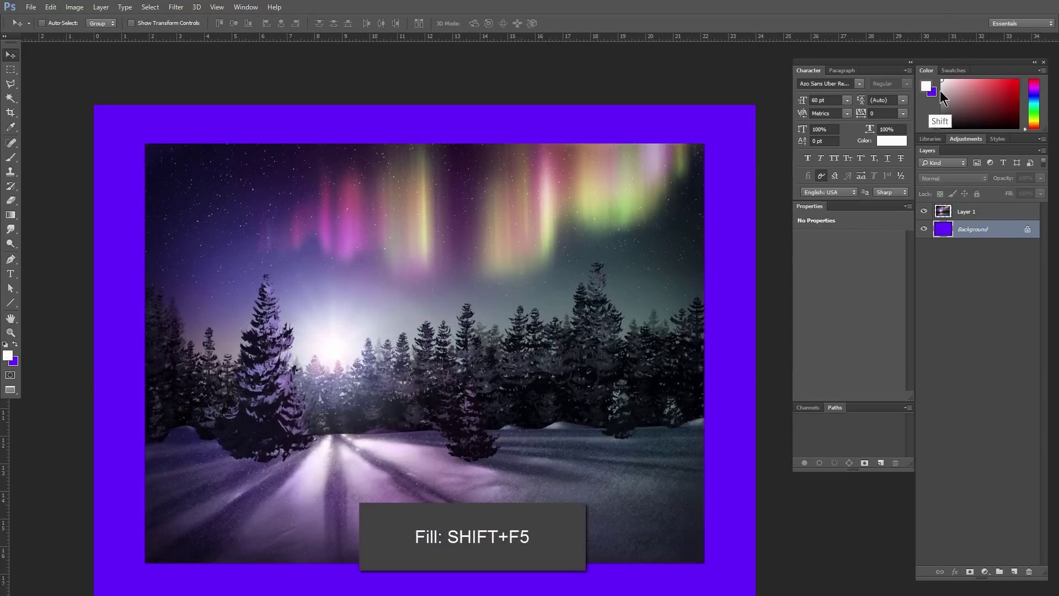
key(shift+F5)
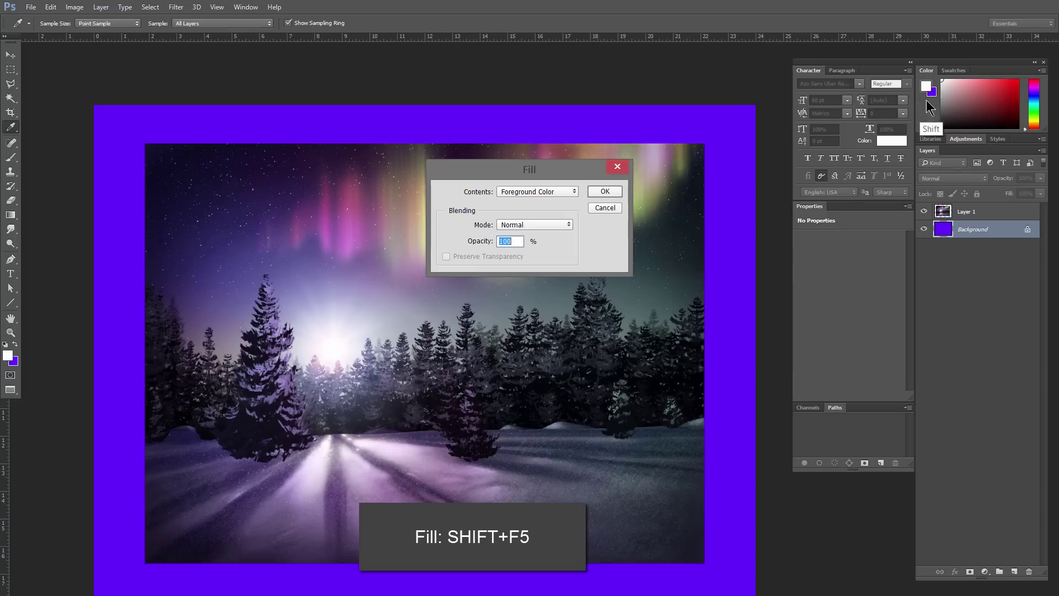
click(607, 191)
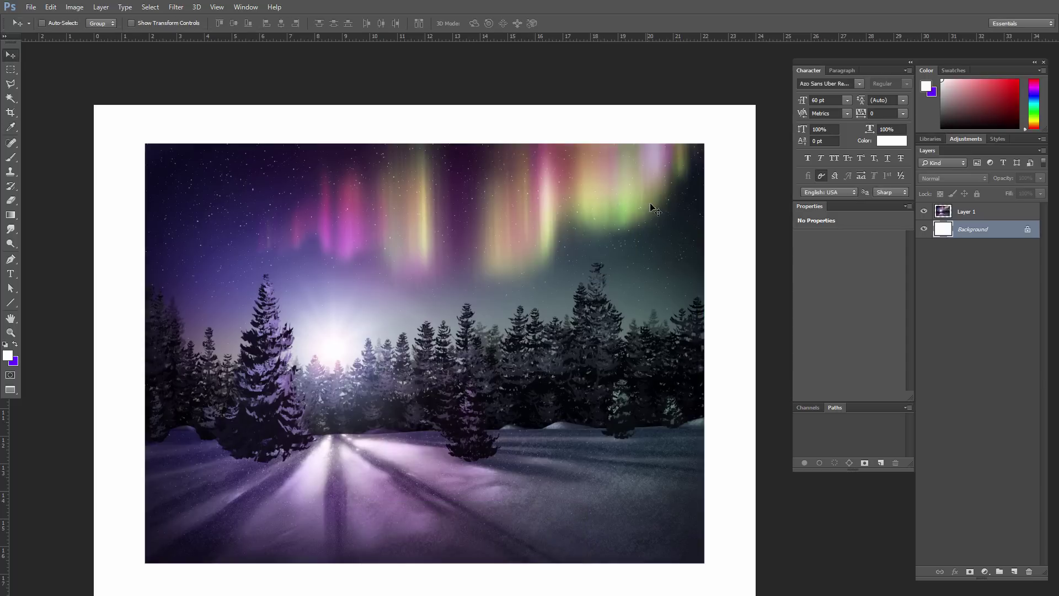
Rename Layer 1 to 'art'
click(972, 216)
text(art)
key(Return)
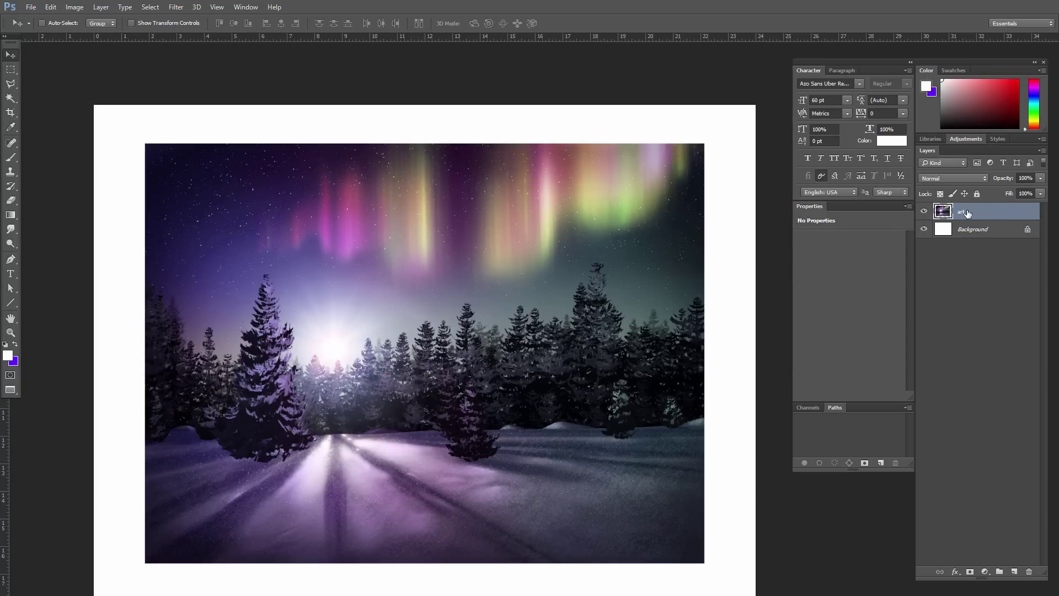
Apply New 3D Extrusion from Selected Layer to 'art' and accept the 3D workspace
right_click(964, 214)
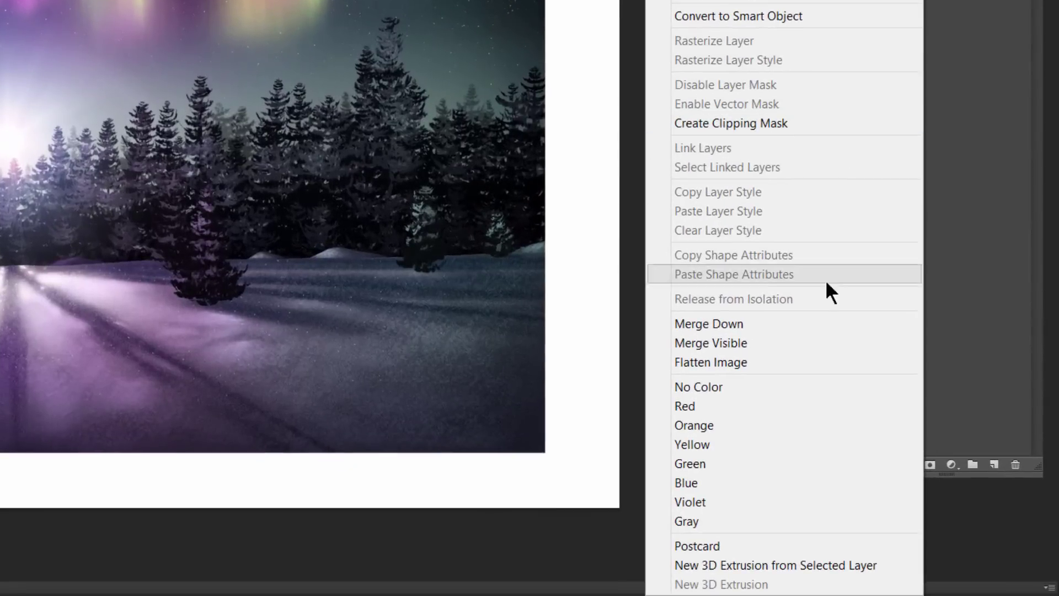
click(803, 564)
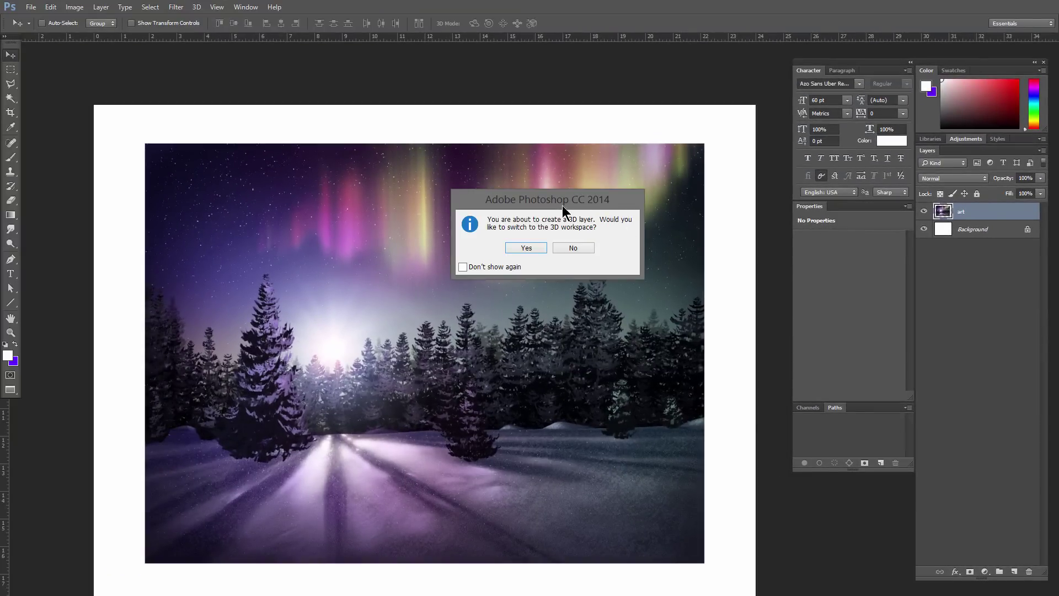
click(521, 248)
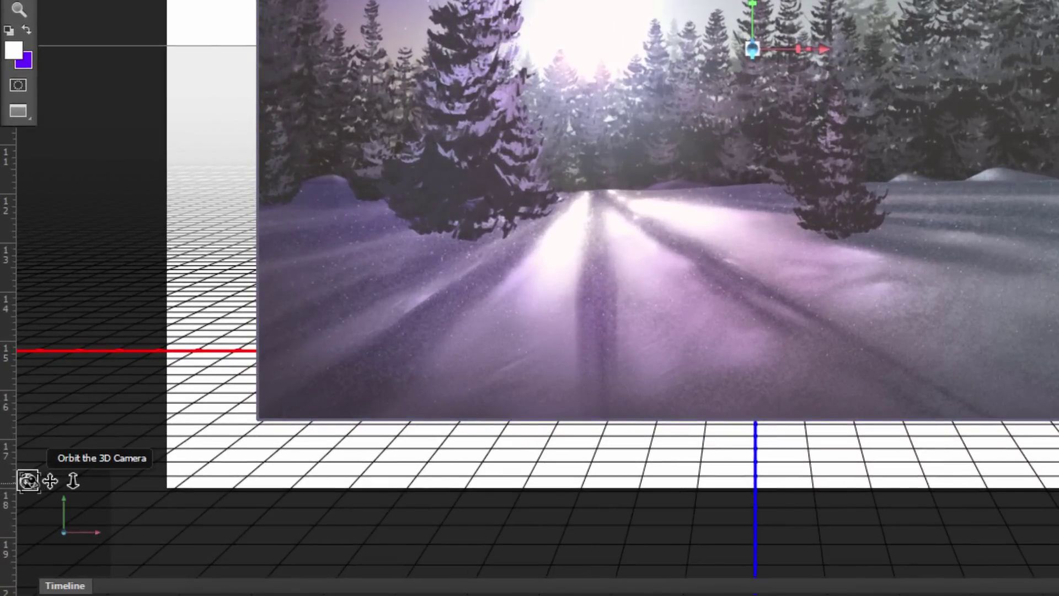
Orbit the 3D camera to inspect the extruded box's side face and shadow
drag(28, 480, 6, 480)
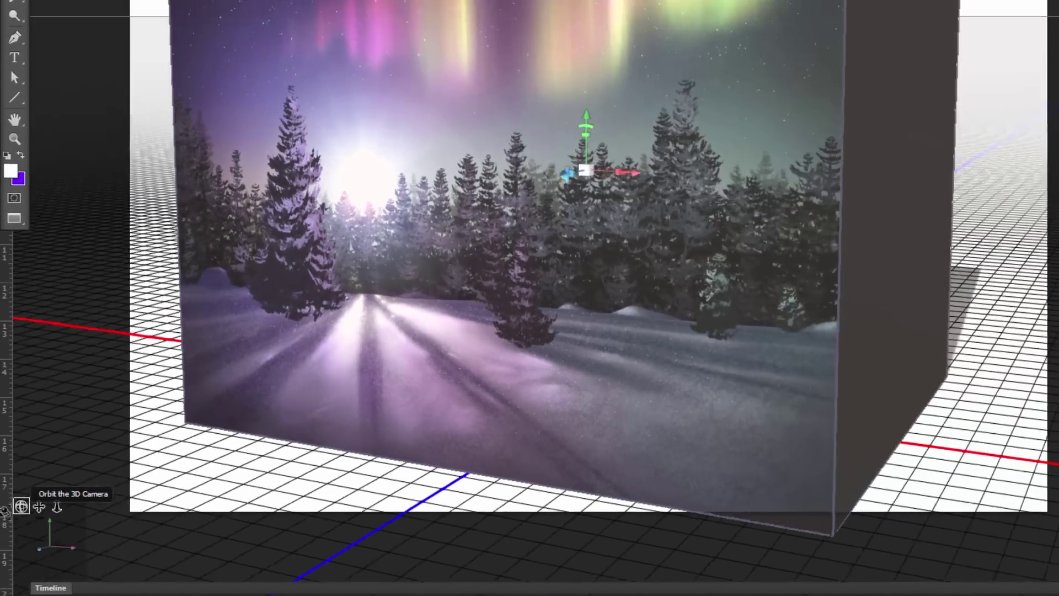
mouse_move(4, 525)
mouse_down()
mouse_move(26, 544)
mouse_move(49, 528)
mouse_move(29, 527)
mouse_move(45, 520)
mouse_move(43, 500)
mouse_move(15, 586)
mouse_move(17, 530)
mouse_up()
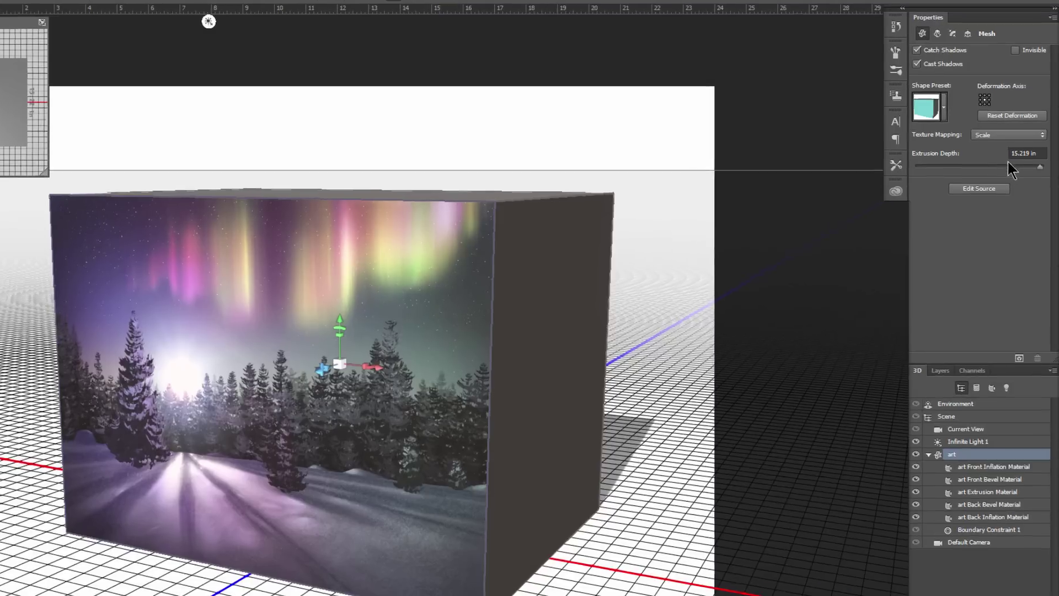
Set the Extrusion Depth to 1 in and orbit to view the canvas from above
drag(1039, 160, 1020, 163)
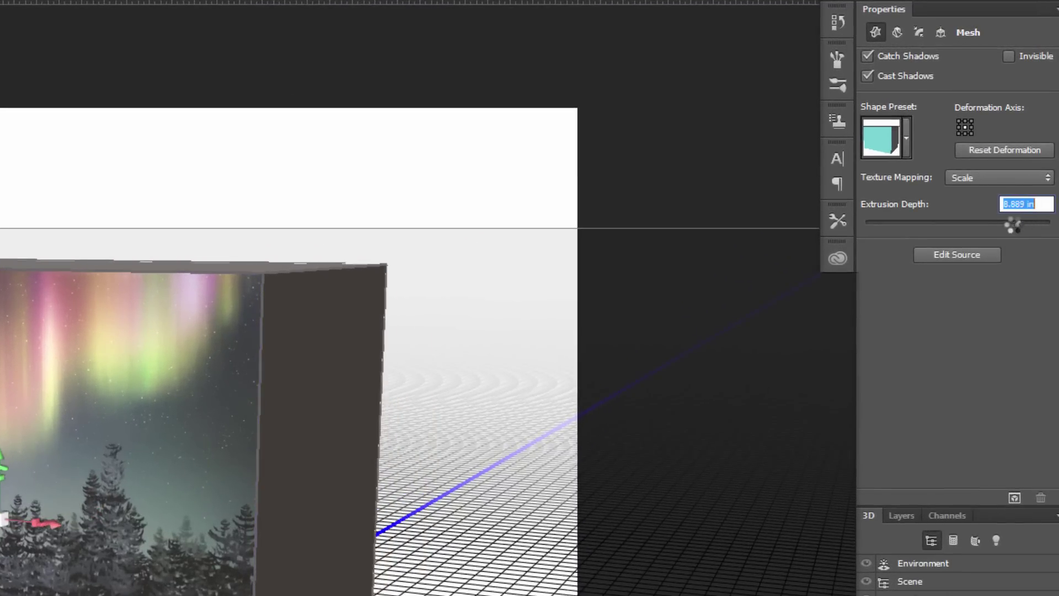
drag(1013, 225, 980, 231)
key(Return)
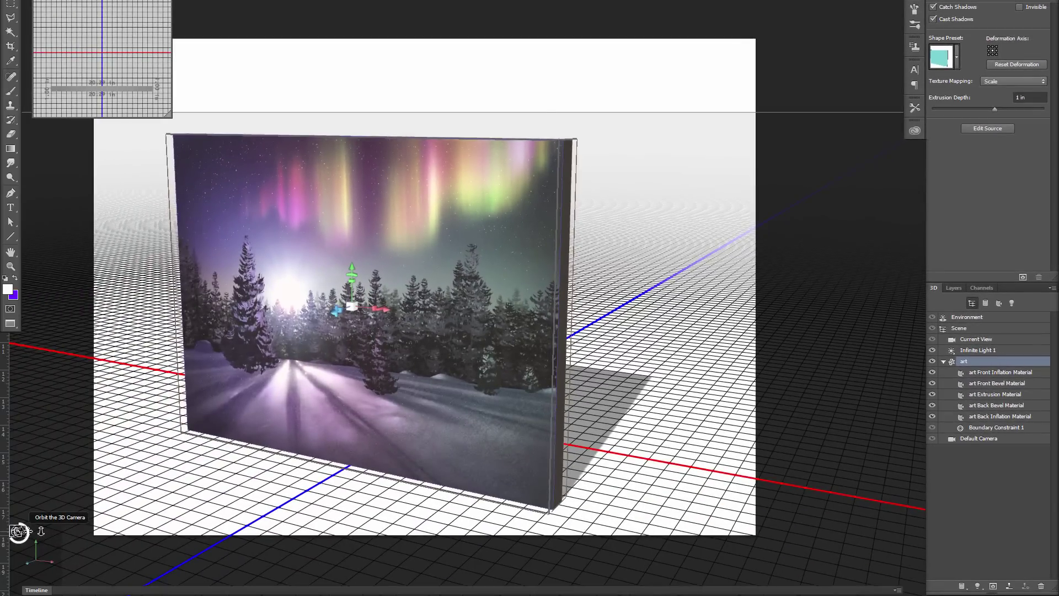
drag(18, 532, 34, 527)
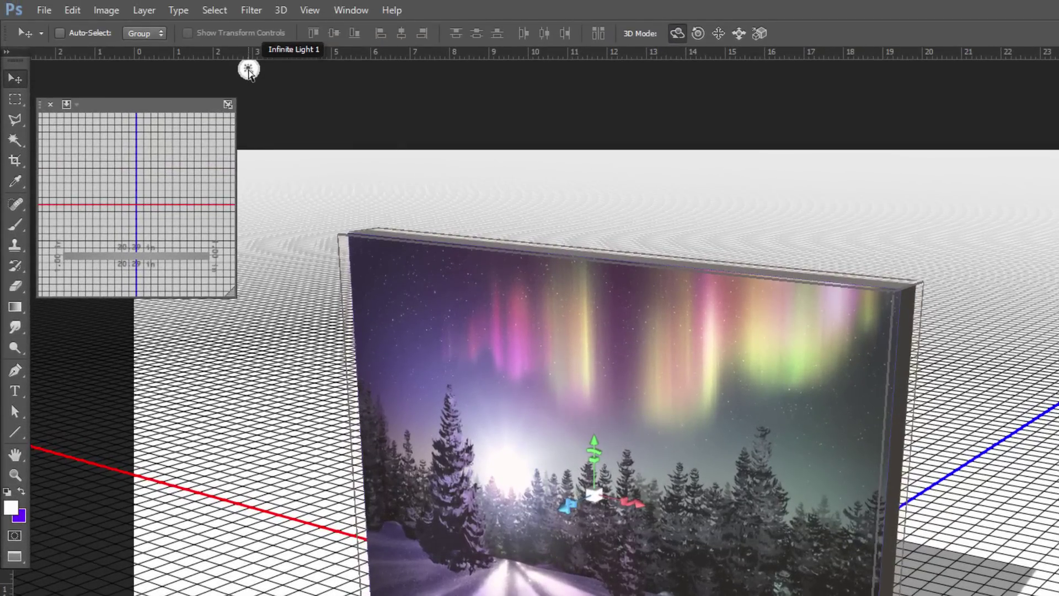
Re-aim Infinite Light 1 so the canvas casts its shadow onto the ground behind
click(248, 69)
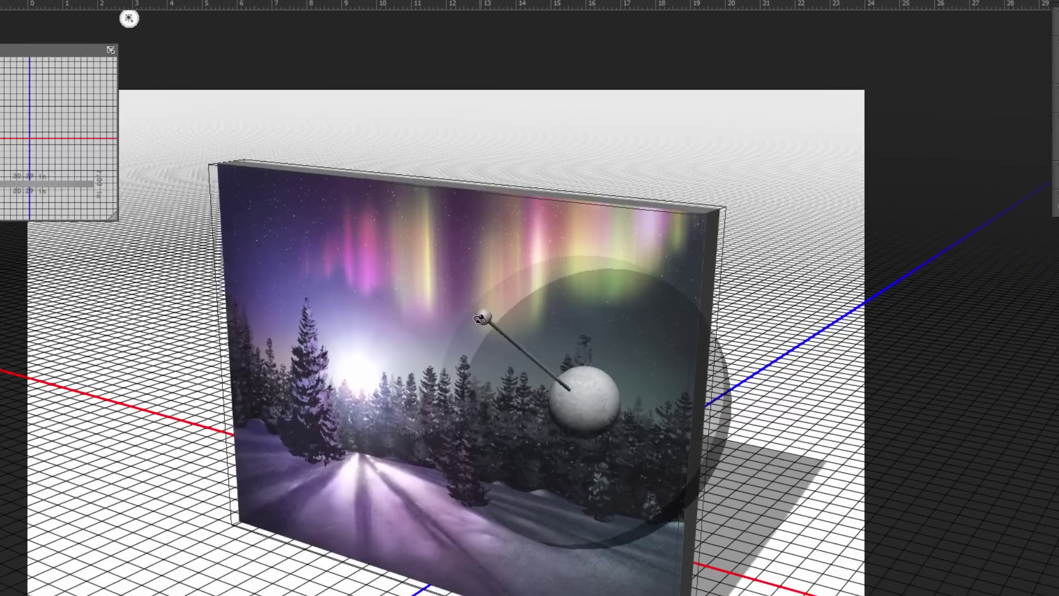
mouse_move(481, 318)
mouse_down()
mouse_move(525, 335)
mouse_move(550, 328)
mouse_move(542, 362)
mouse_move(519, 371)
mouse_move(573, 381)
mouse_move(481, 371)
mouse_move(488, 378)
mouse_move(568, 361)
mouse_move(527, 308)
mouse_move(553, 303)
mouse_move(518, 342)
mouse_move(482, 327)
mouse_up()
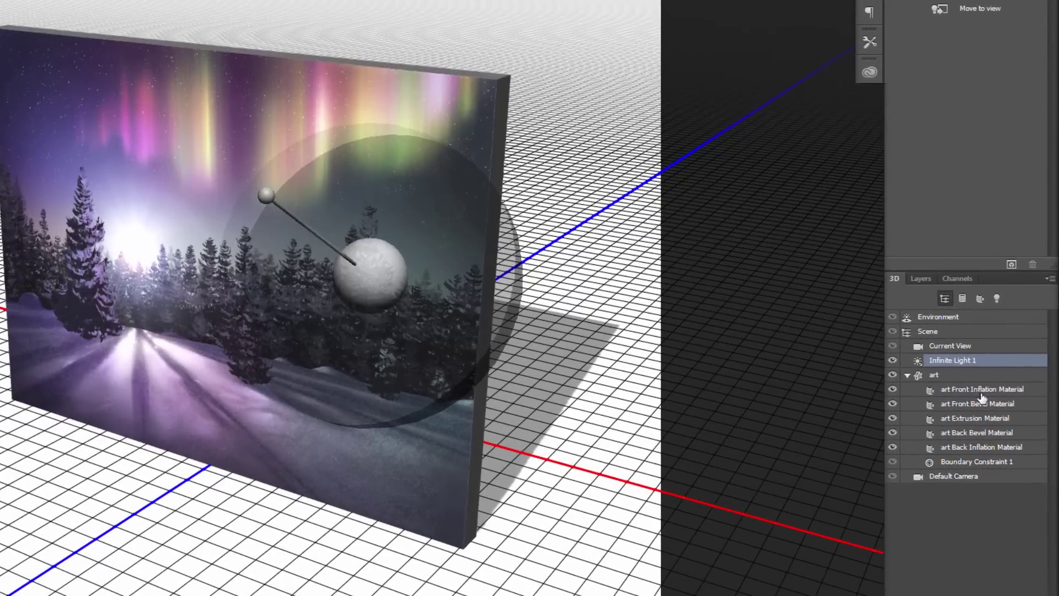
Set the art Extrusion Material's specular colour to black, then select Environment
click(1001, 439)
click(980, 420)
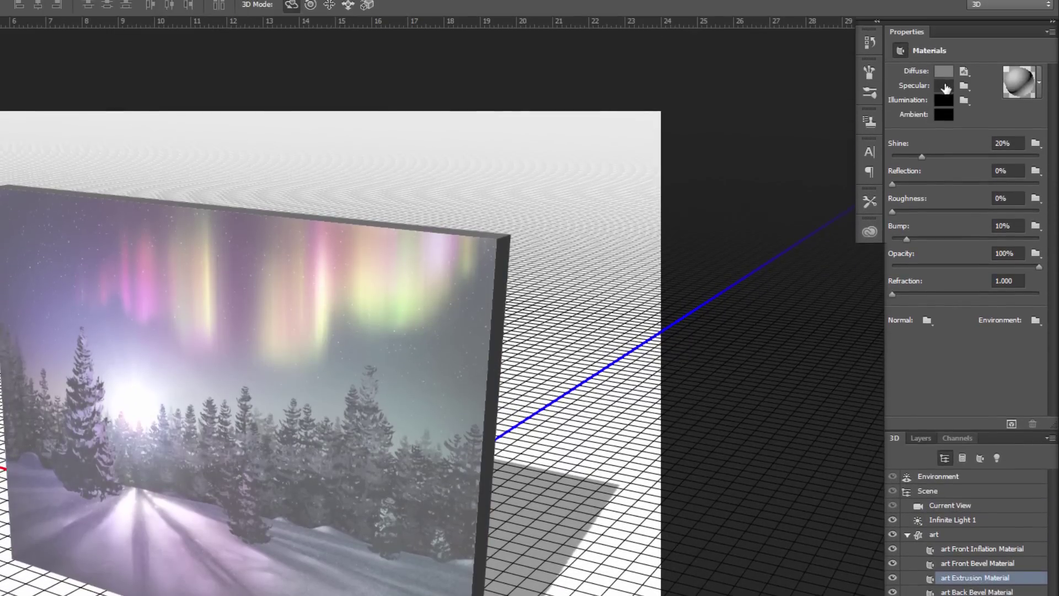
click(943, 85)
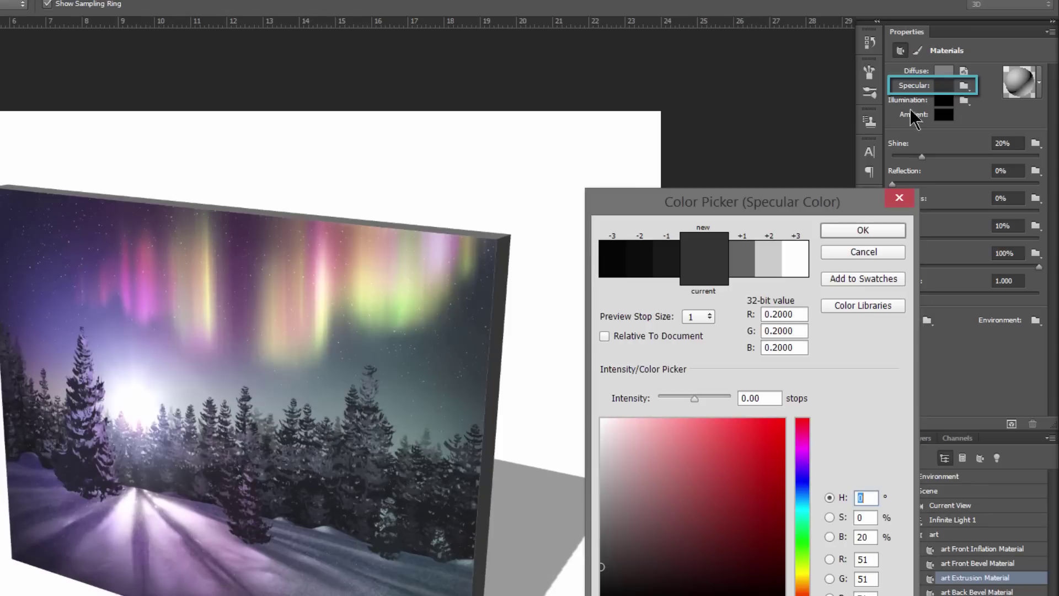
click(791, 262)
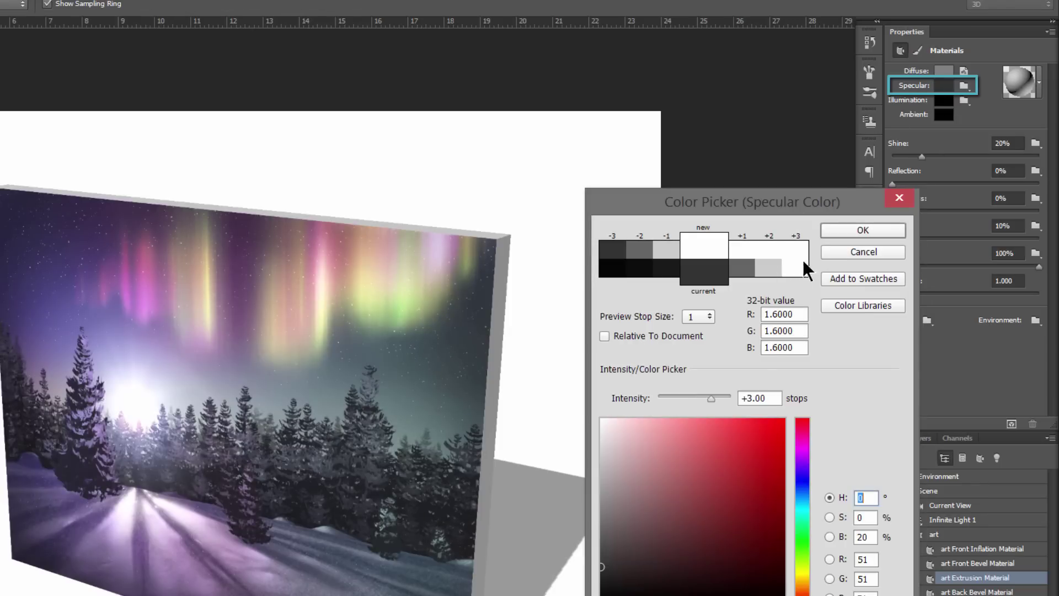
drag(769, 429, 656, 593)
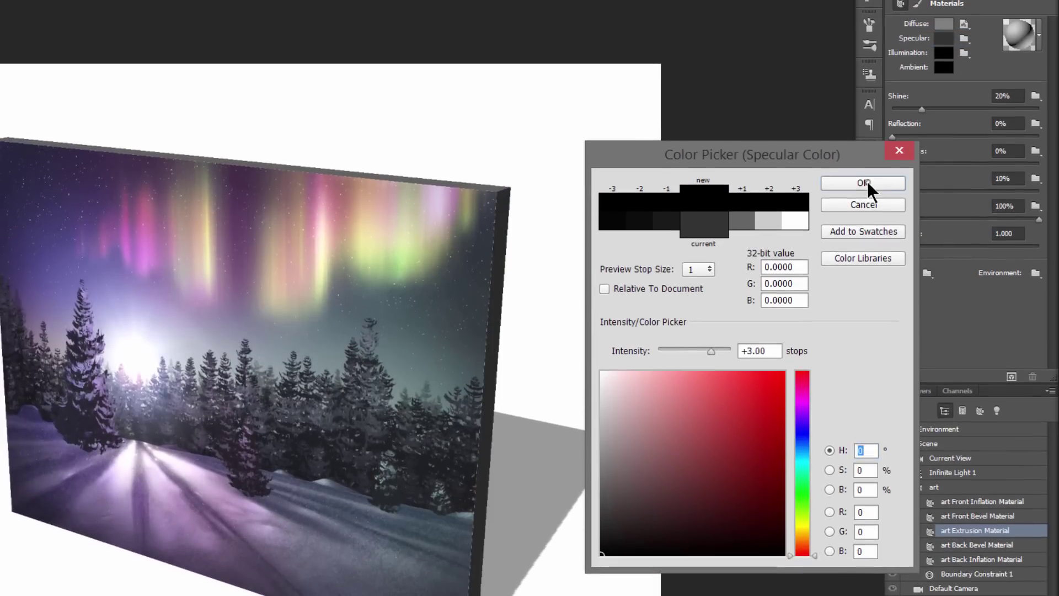
click(863, 229)
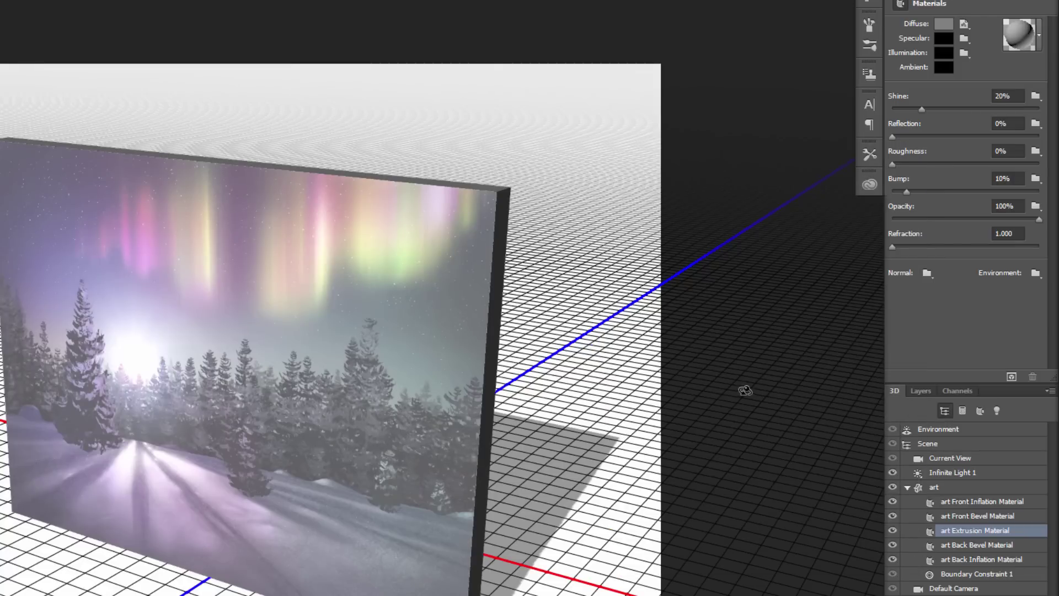
click(940, 430)
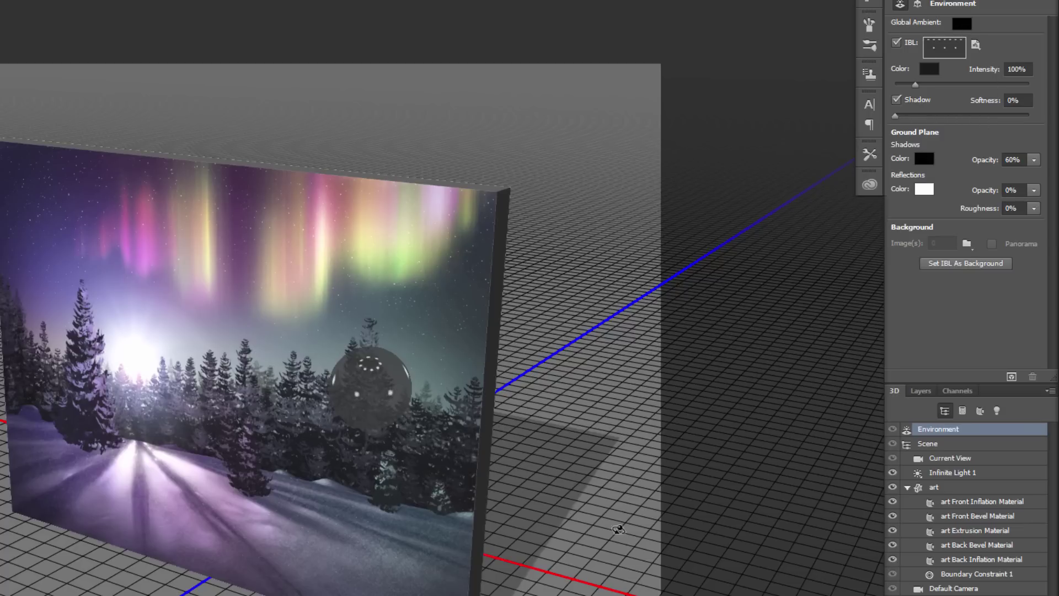
Show the Layers panel listing the art 3D layer with its Diffuse textures and IBL
click(921, 391)
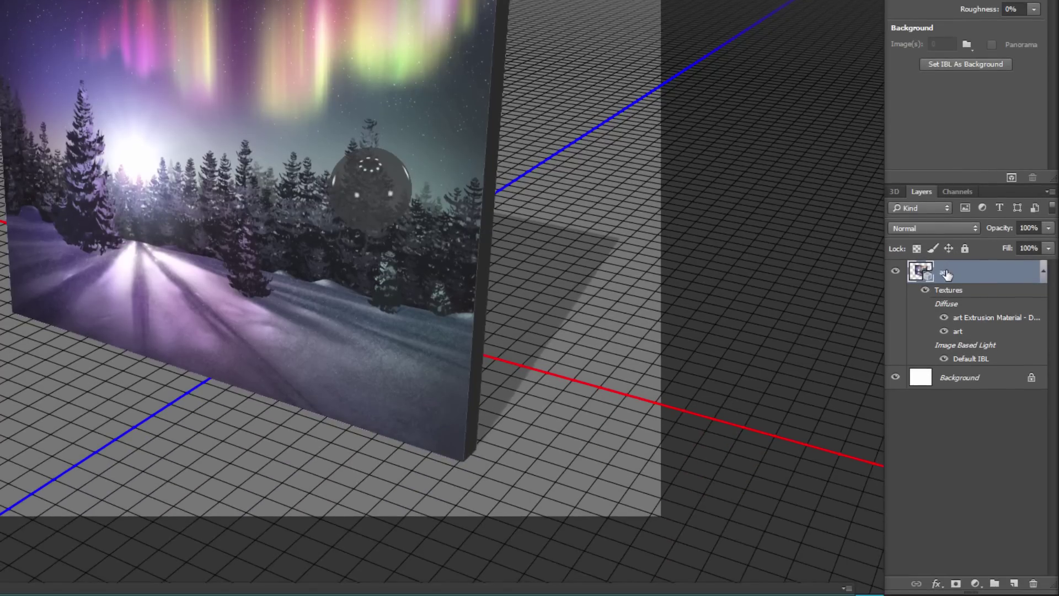
Rasterize the 3D art layer and move the rendered canvas upward on the page
right_click(944, 273)
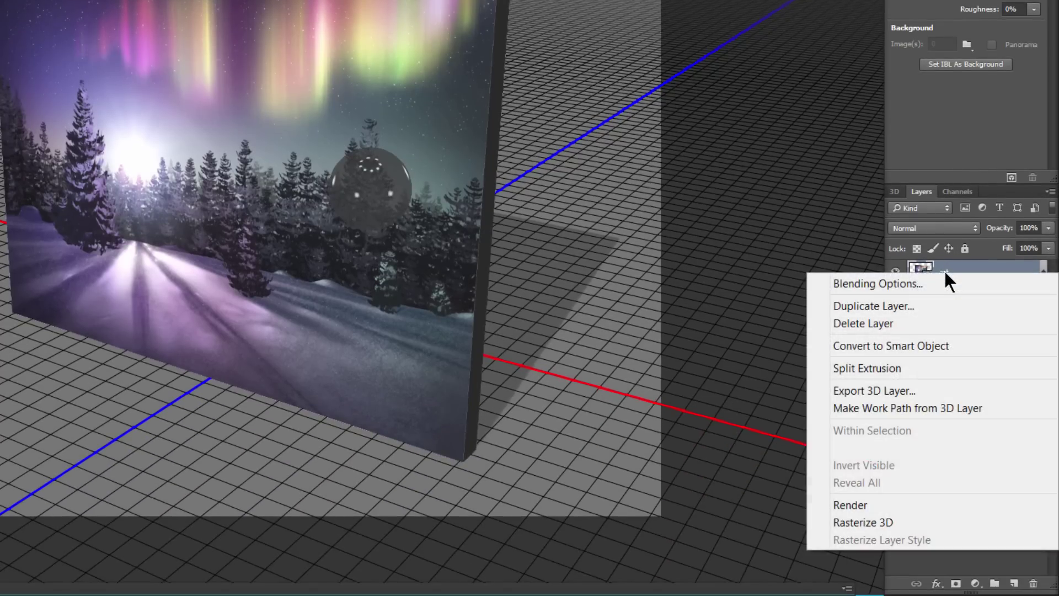
click(878, 522)
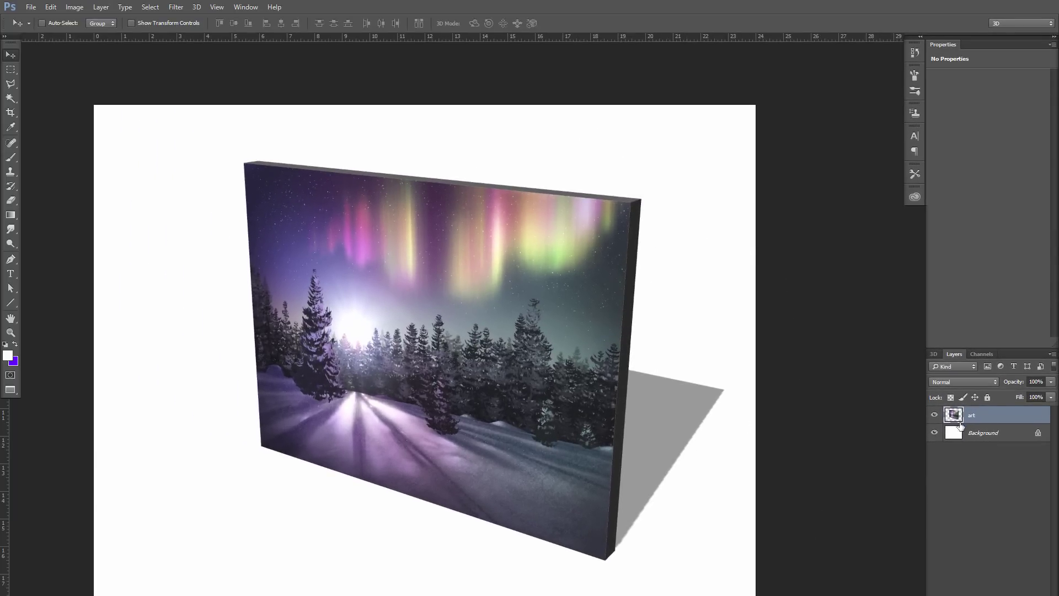
drag(499, 341, 485, 306)
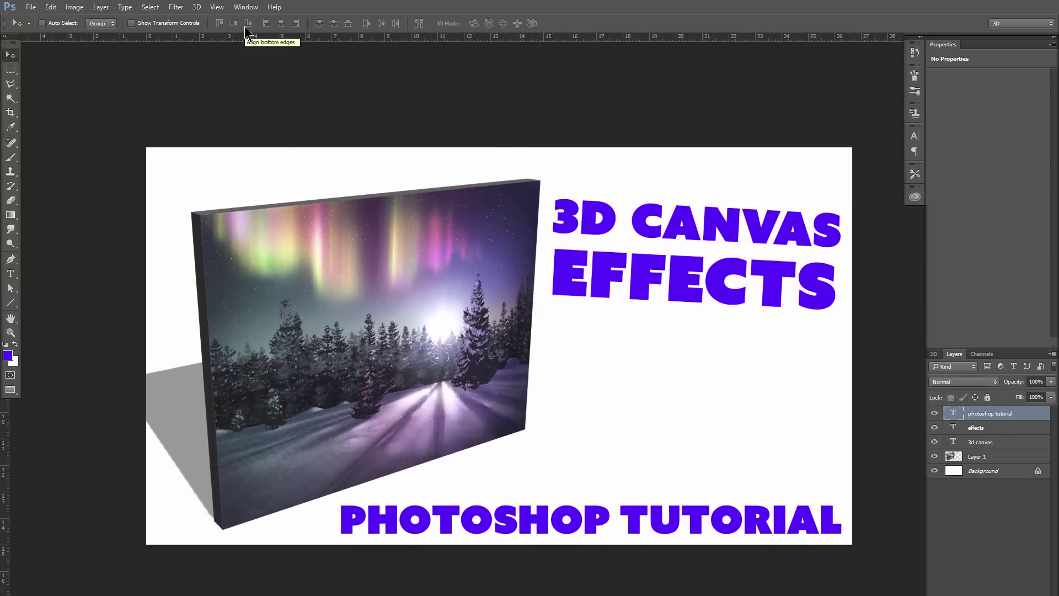
Switch the workspace to Essentials (Default) via Window > Workspace
click(246, 12)
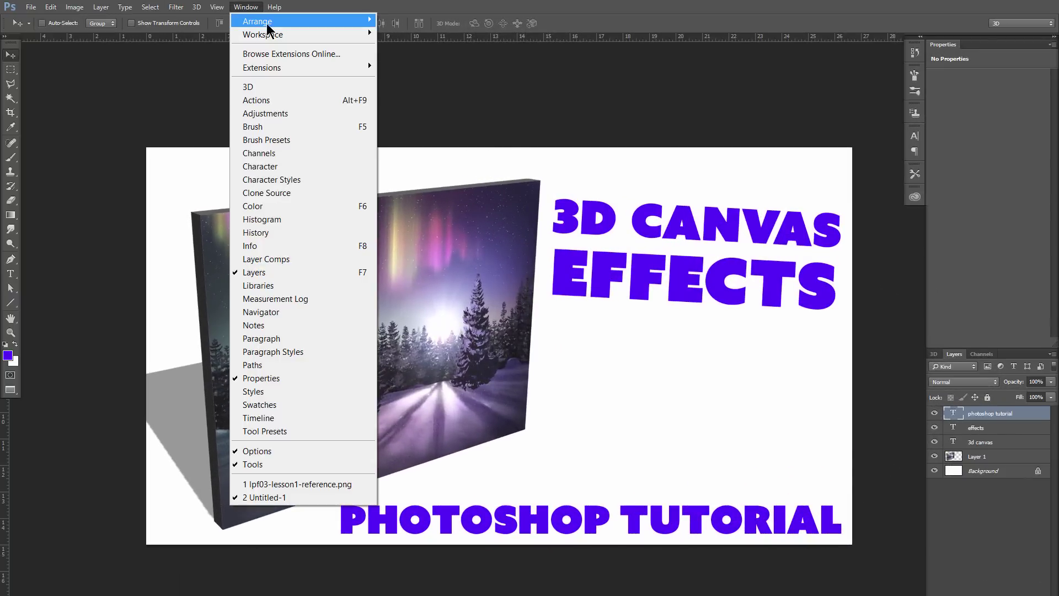
mouse_move(276, 35)
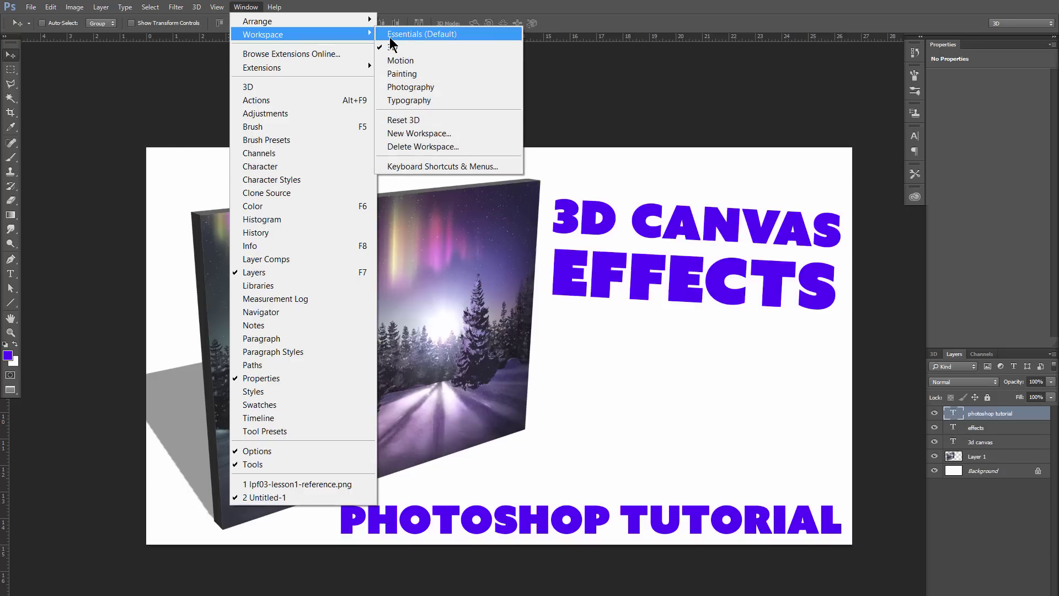
click(441, 33)
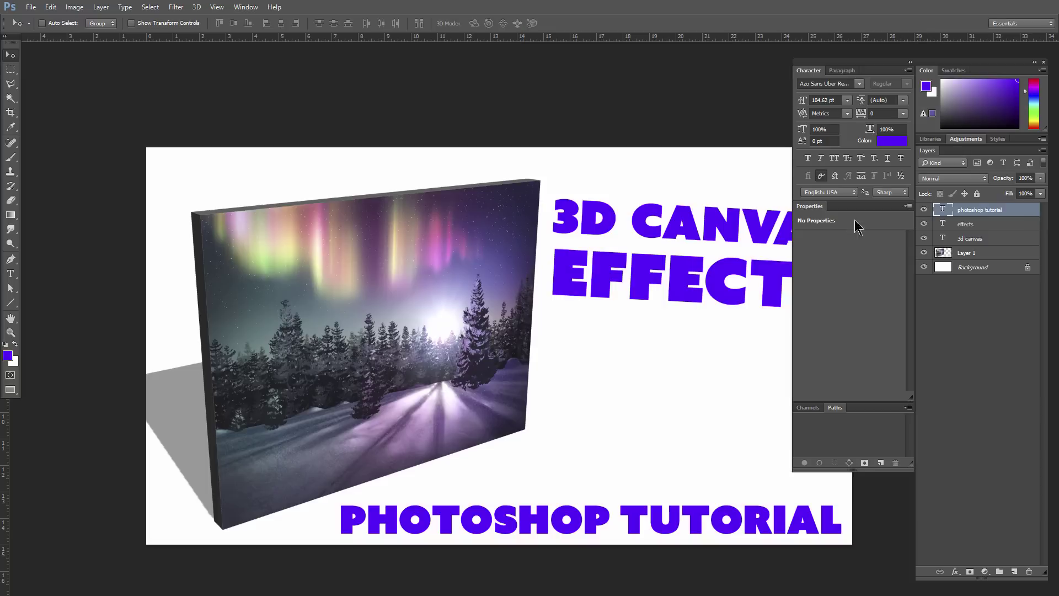